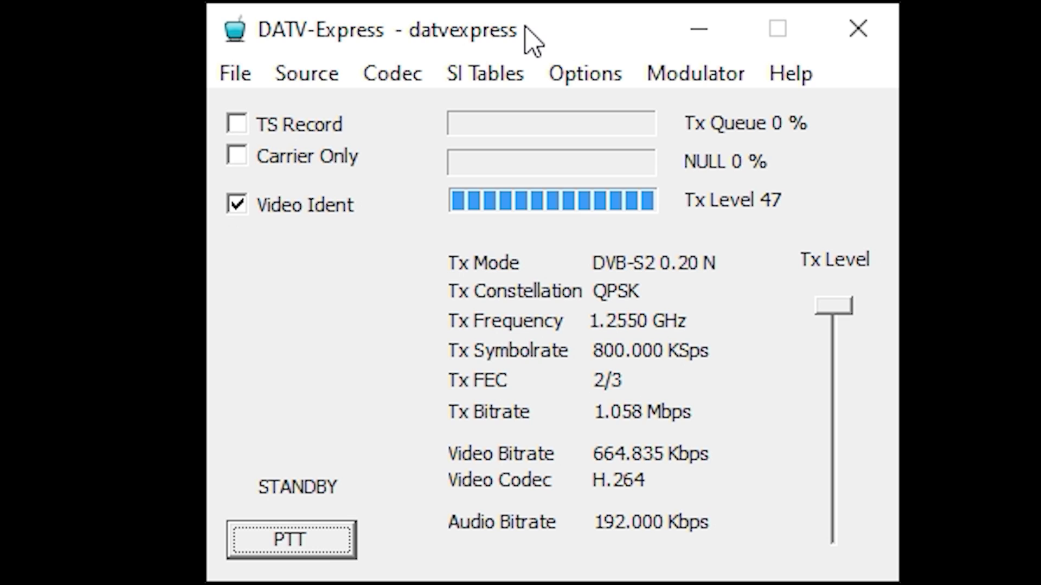
Step: Review the common modulator settings, covering transmit frequency, symbol rate, level, mode and SDR hardware, and accept them
click(684, 79)
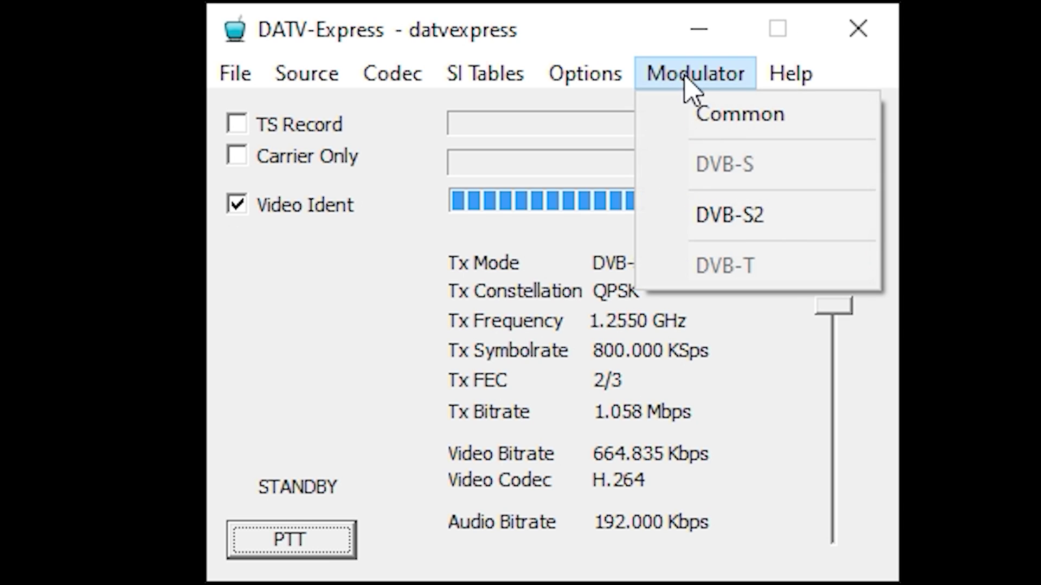
click(718, 126)
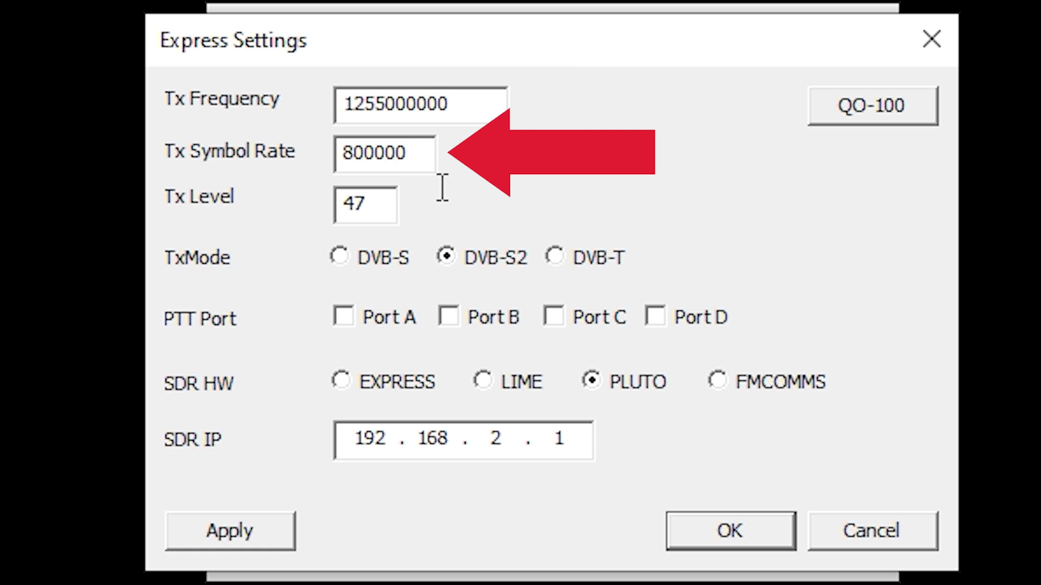
click(399, 224)
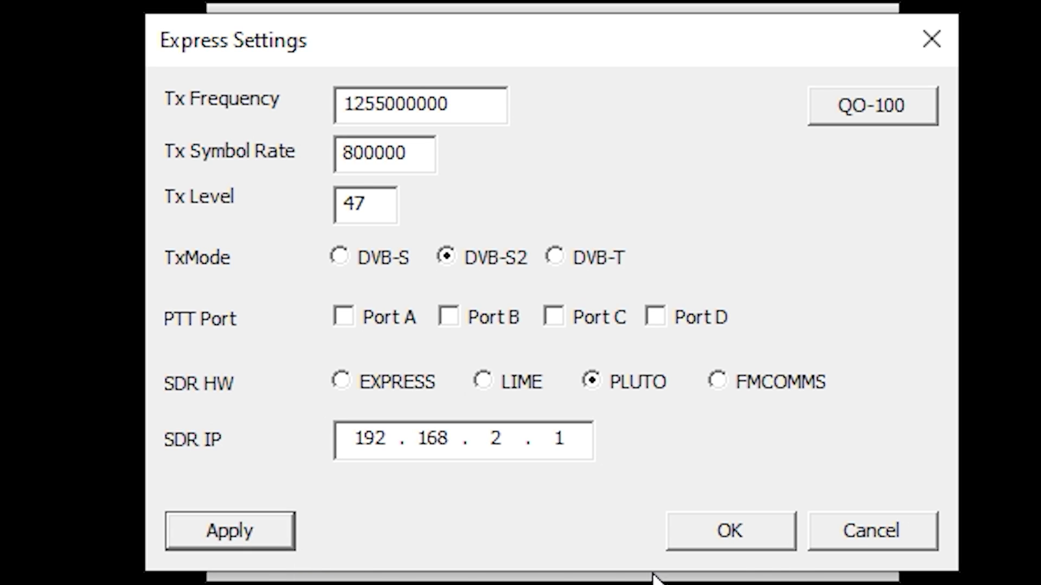
click(763, 541)
Step: Review the DVB-S2 modulator settings for constellation, roll-off, frame type, FEC and pilot symbols, and accept them
click(694, 76)
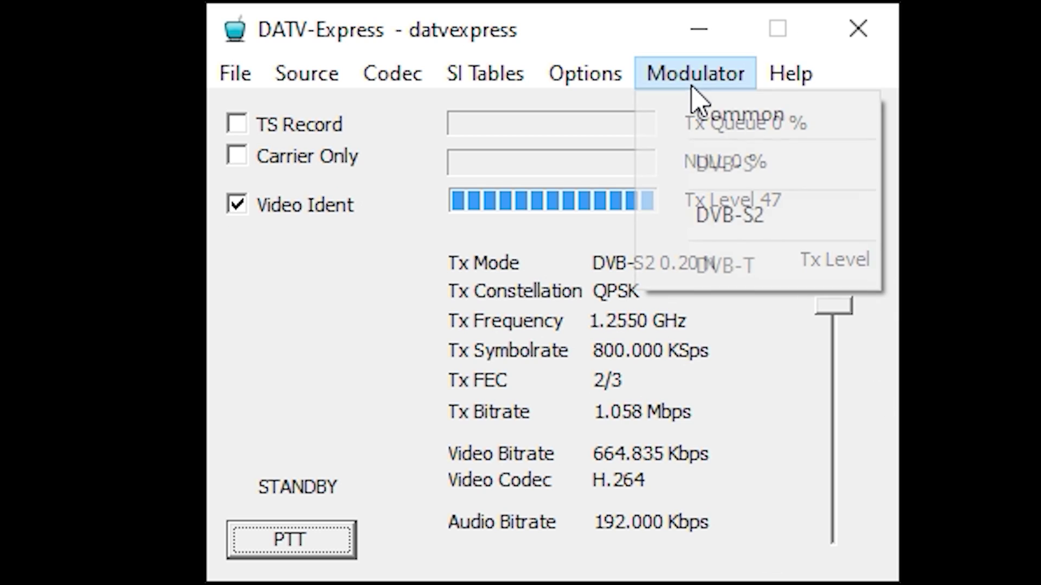
click(681, 215)
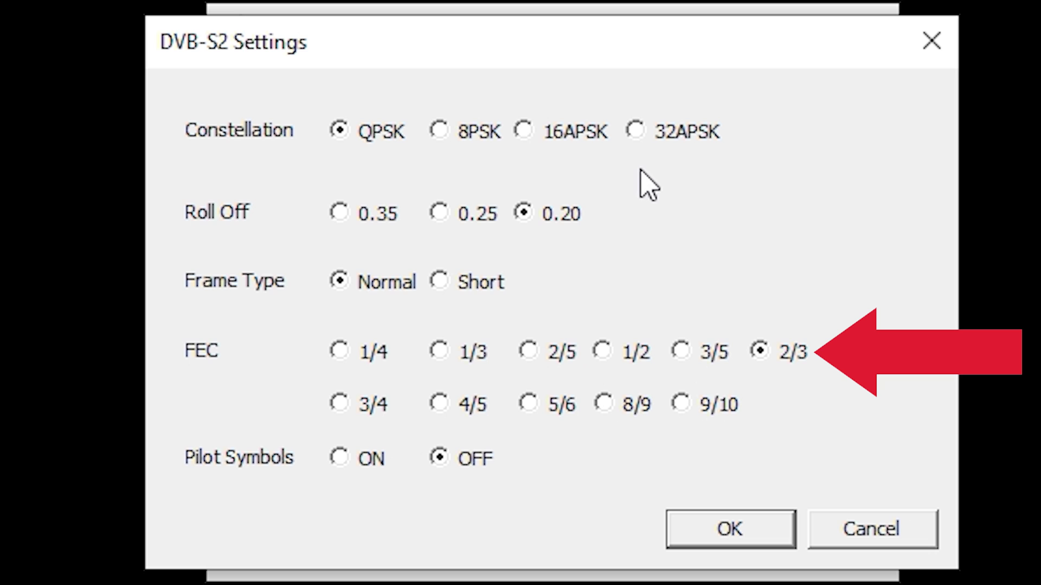
click(729, 534)
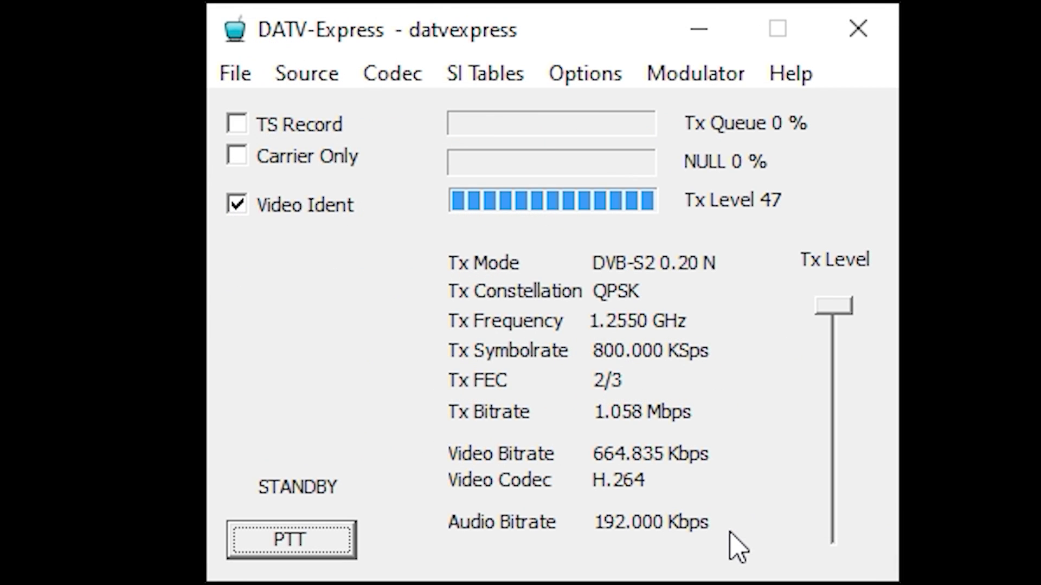
Step: Examine the available transmitted on-air formats and the aspect ratio, leaving the output format dialog without changes
click(581, 82)
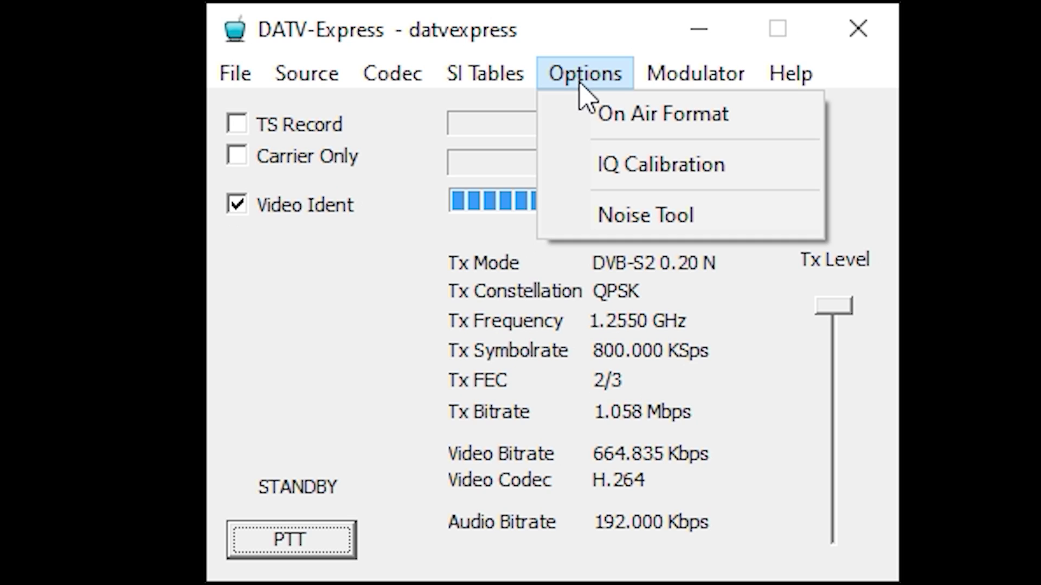
click(588, 116)
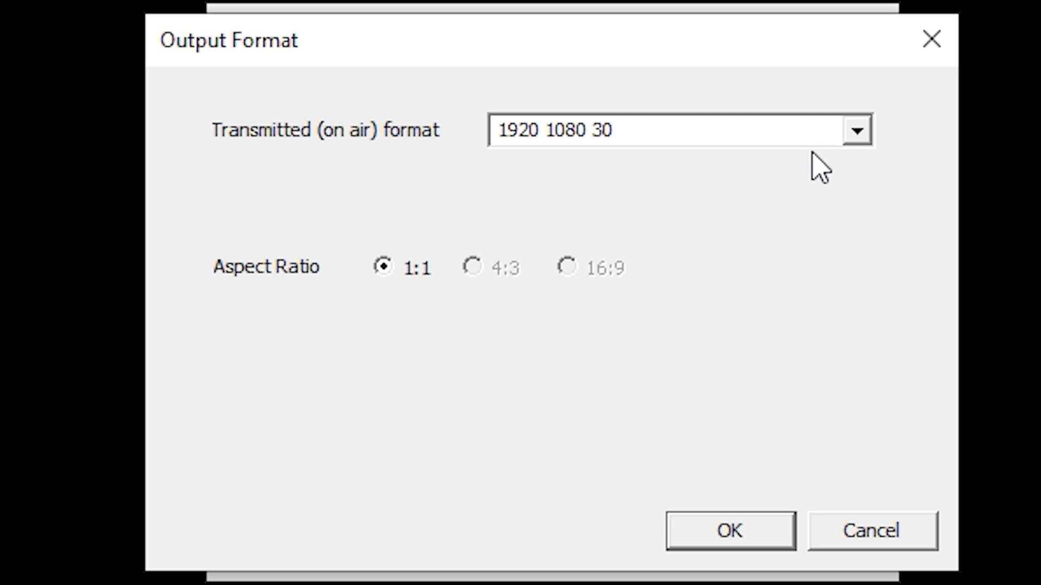
click(856, 132)
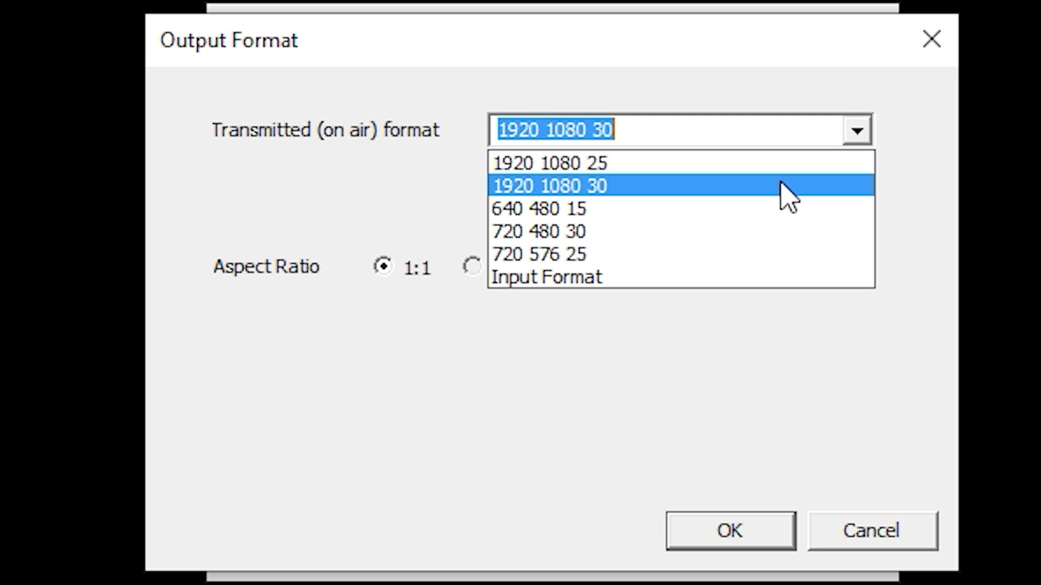
click(913, 167)
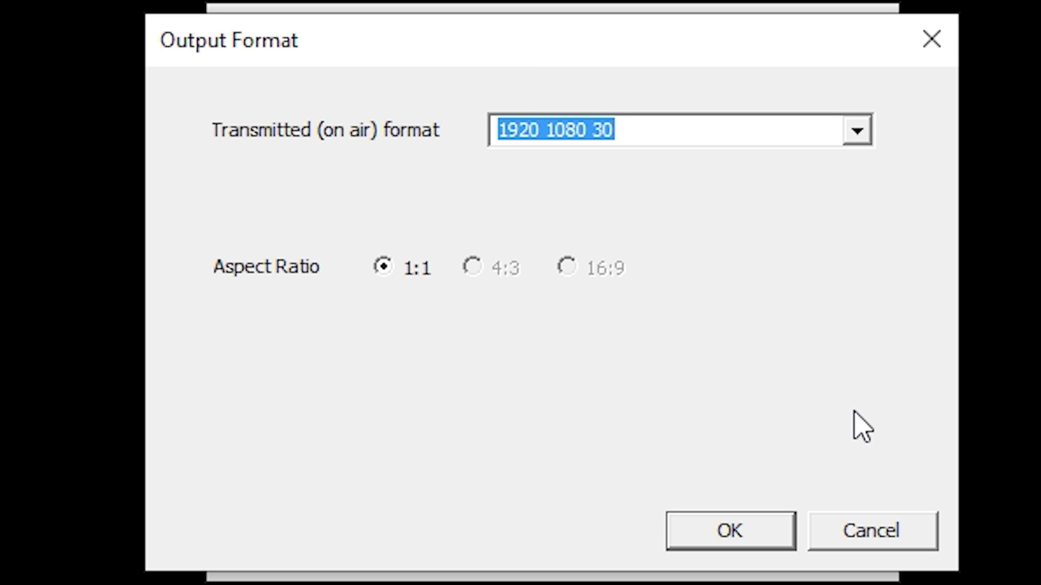
click(851, 550)
Step: Review the provider name and service name in the SI table settings and accept the existing values
click(597, 81)
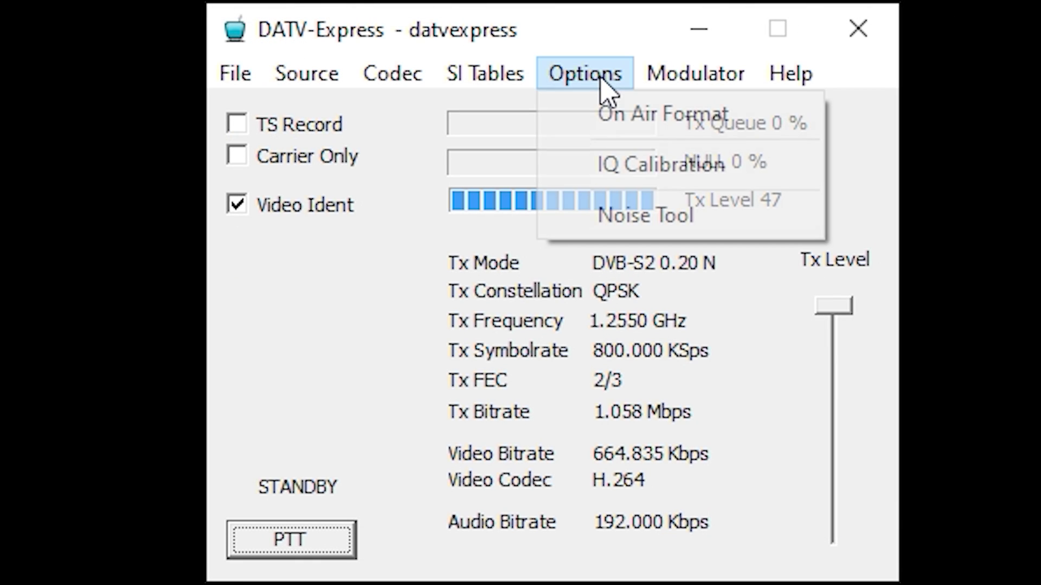
mouse_move(500, 79)
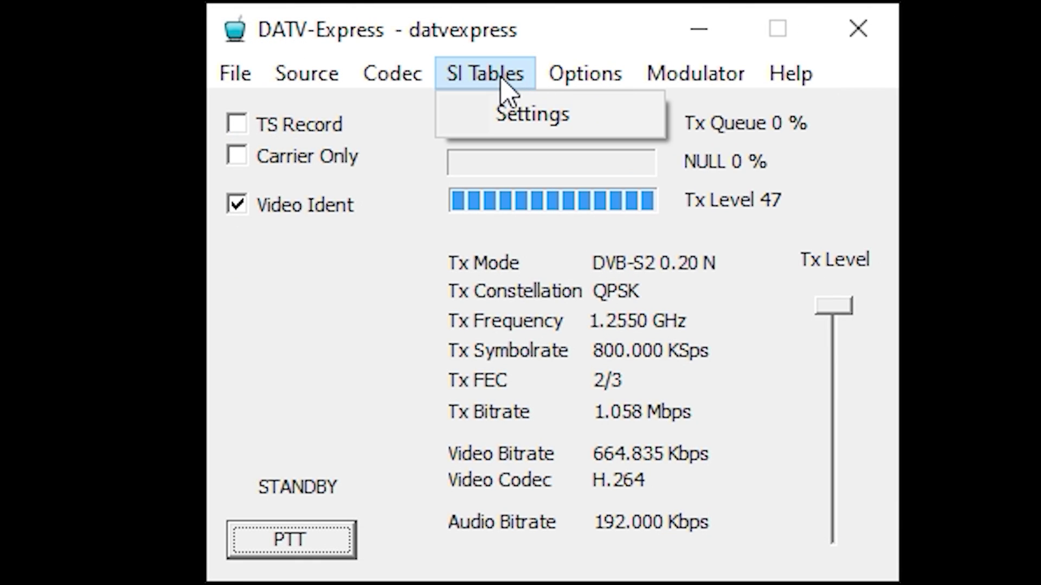
click(503, 132)
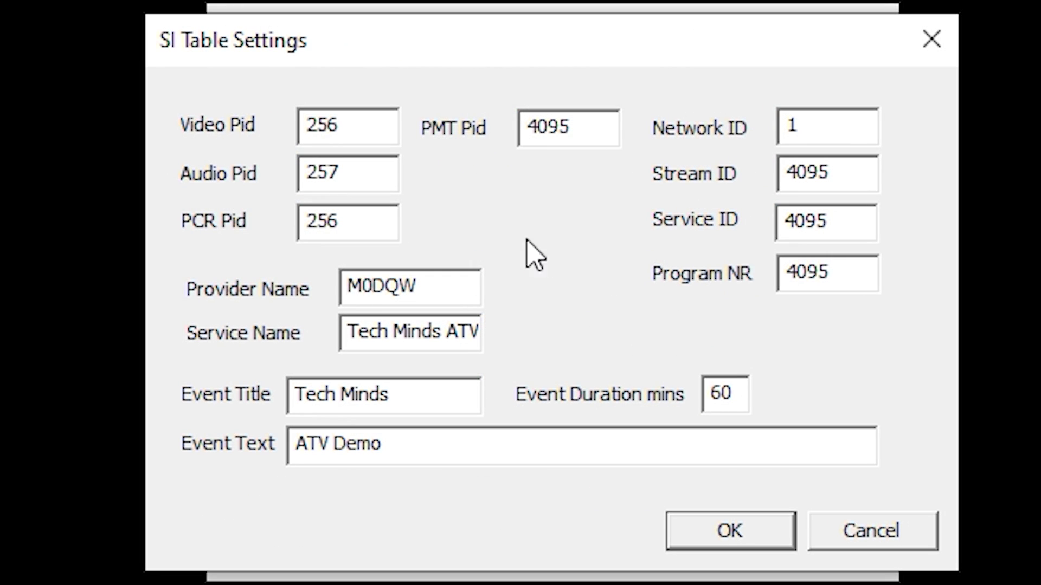
drag(443, 303, 325, 309)
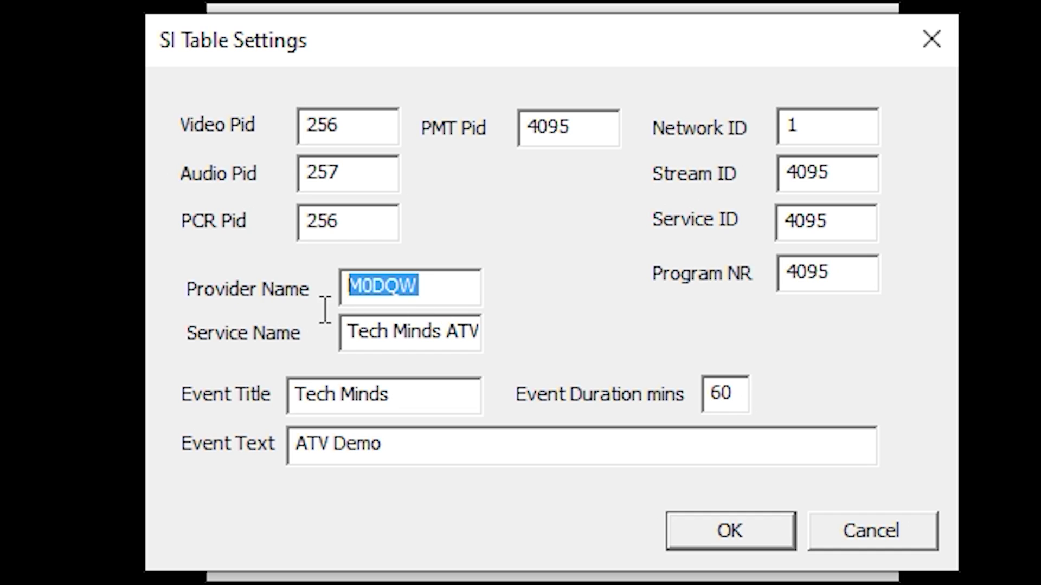
drag(362, 350, 658, 353)
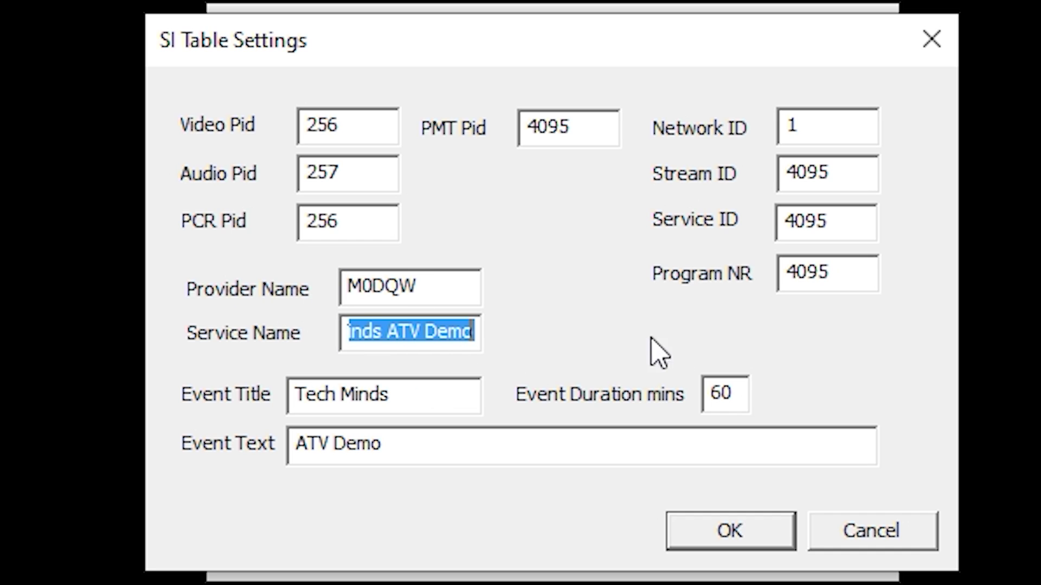
click(464, 348)
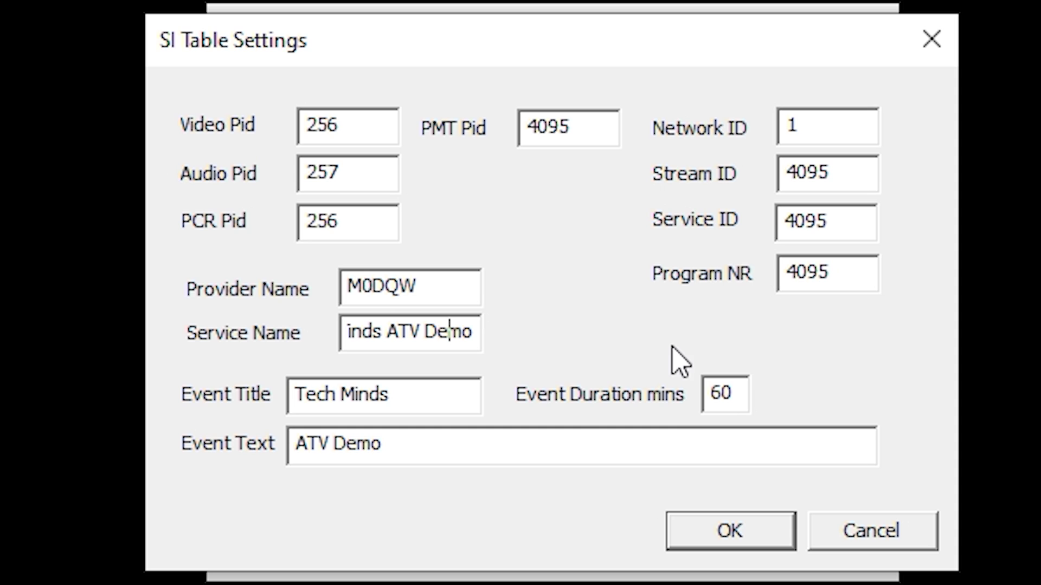
click(706, 546)
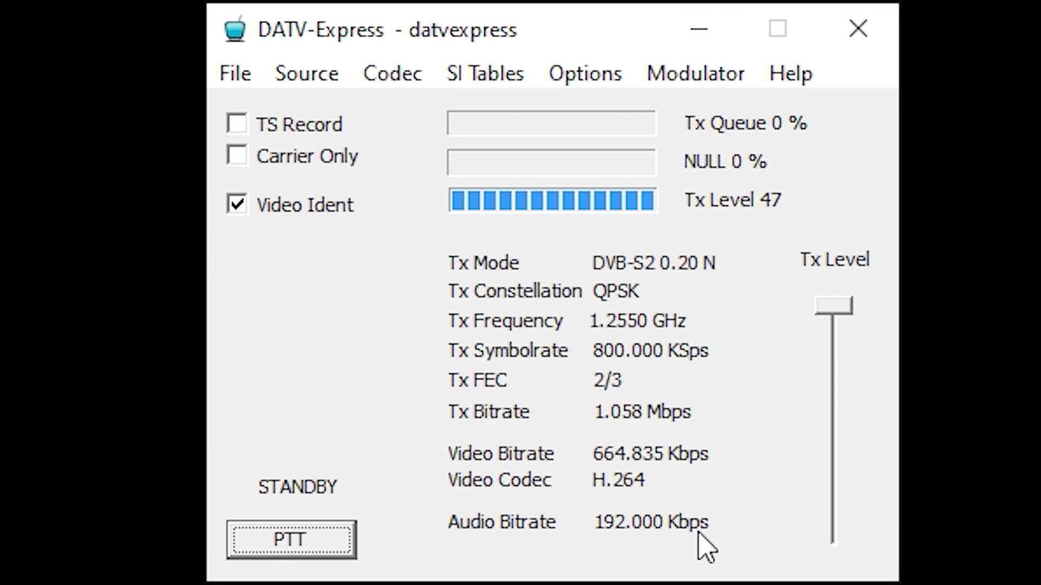
Step: Examine the live video capture devices and the formats offered for the HD Pro Webcam C920, closing the settings without saving
click(323, 87)
mouse_move(321, 116)
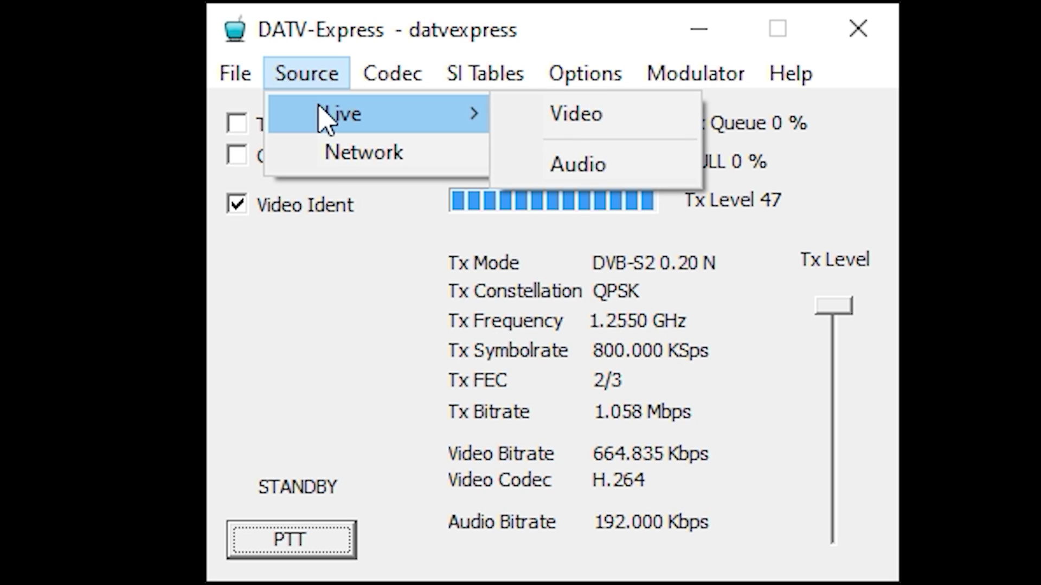
click(601, 130)
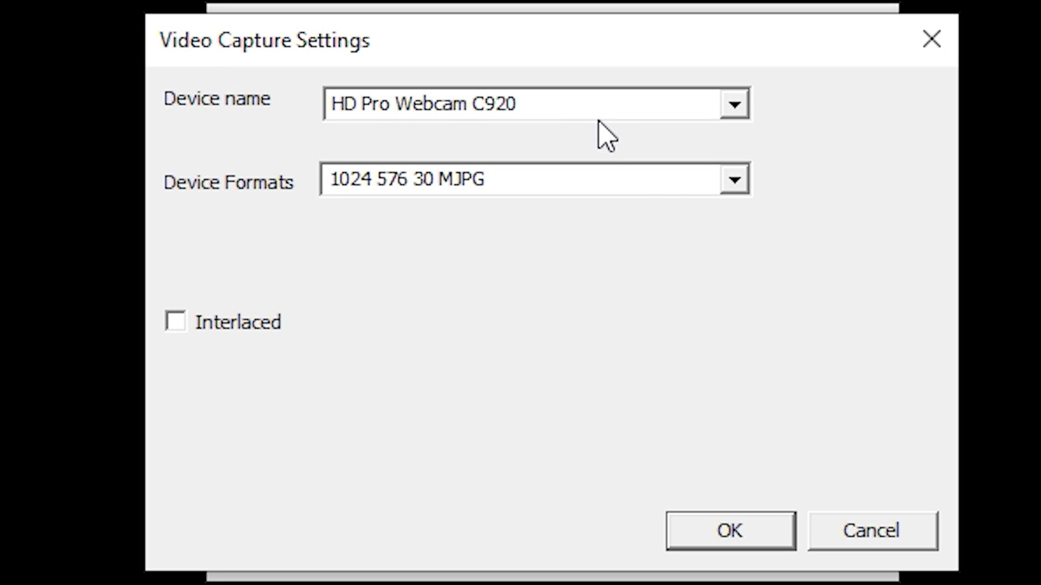
click(738, 113)
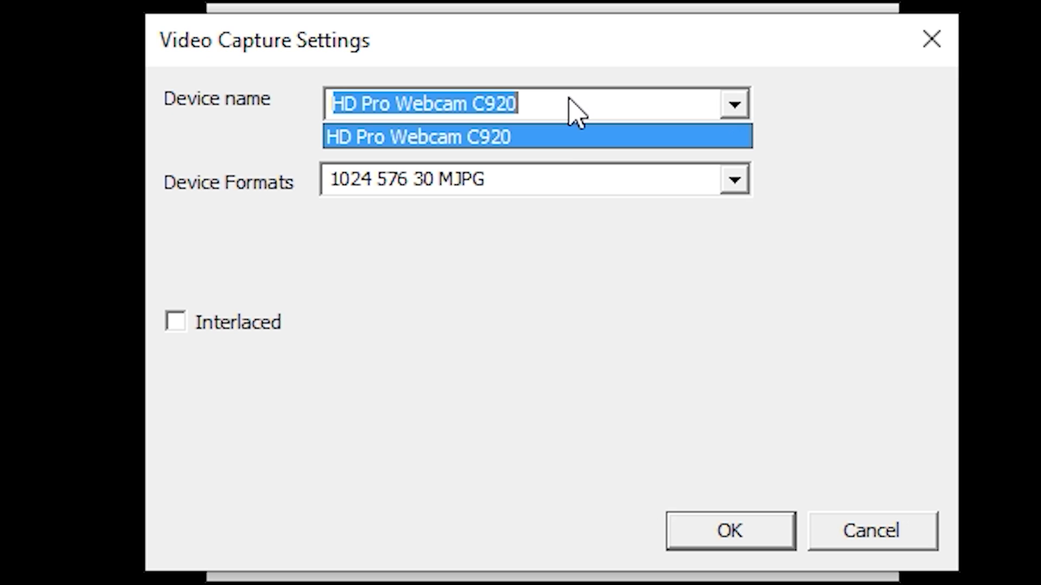
click(557, 133)
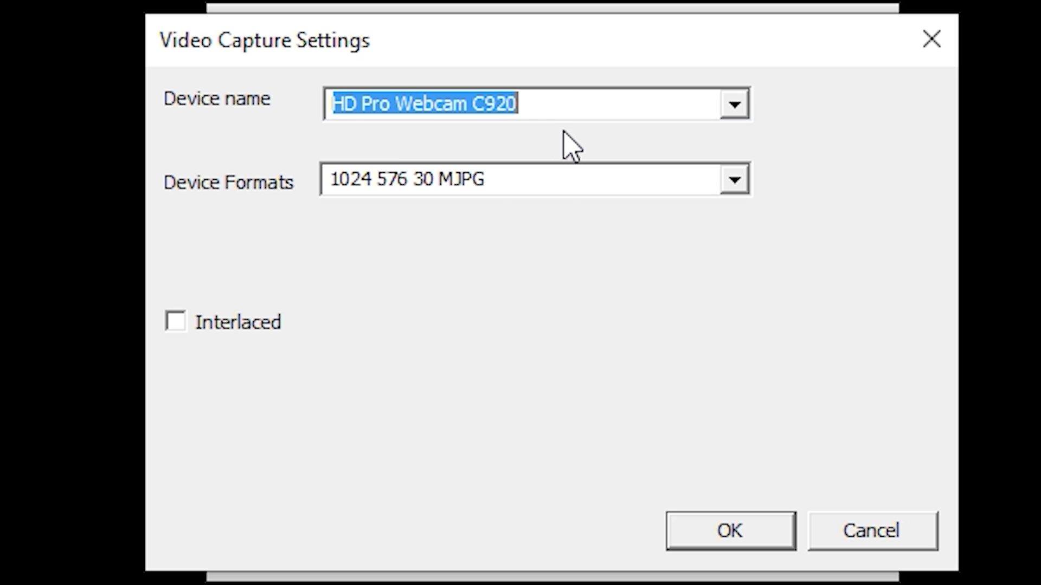
click(737, 185)
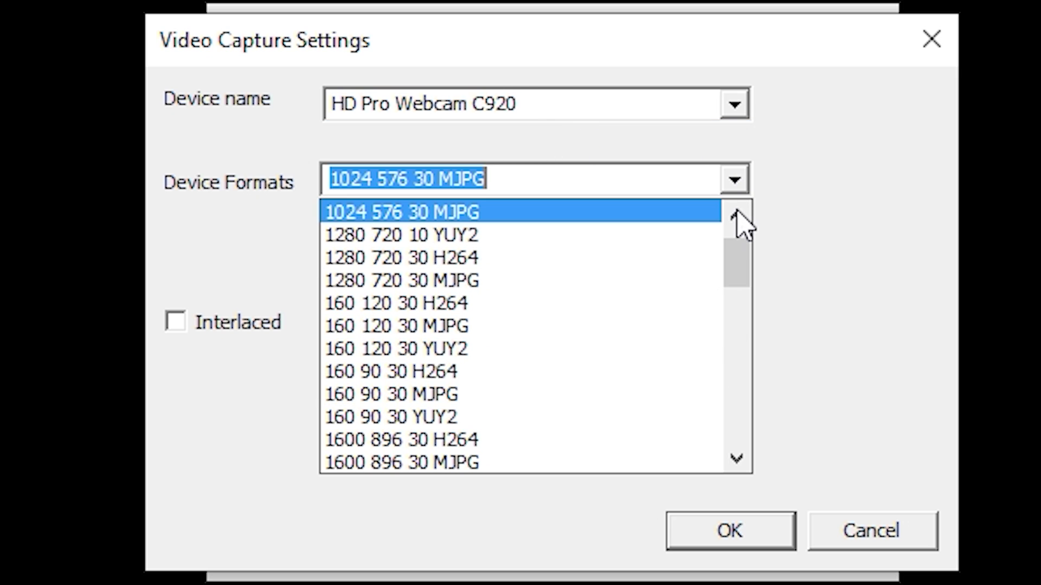
click(737, 218)
click(737, 218)
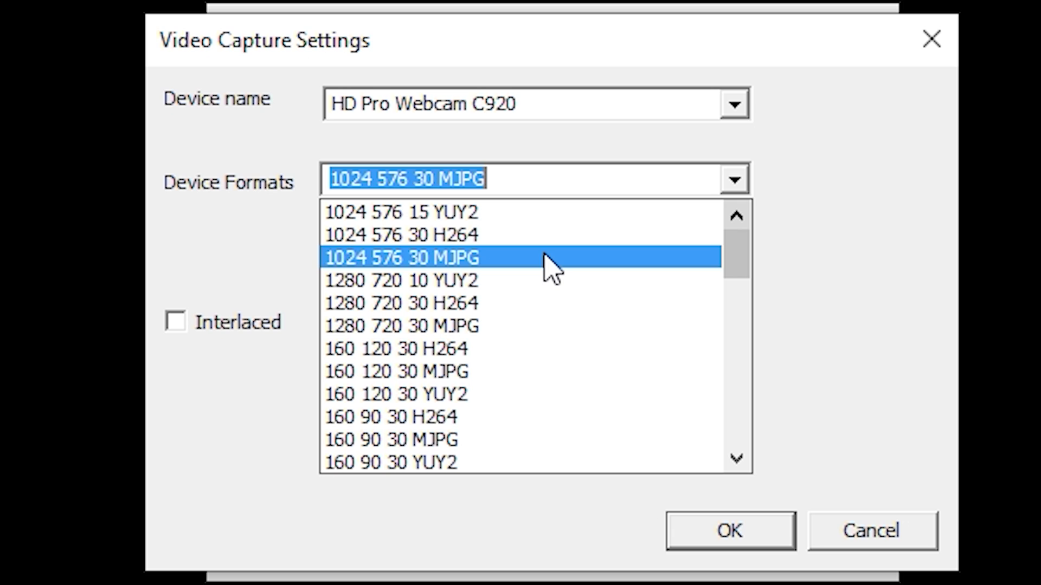
click(817, 236)
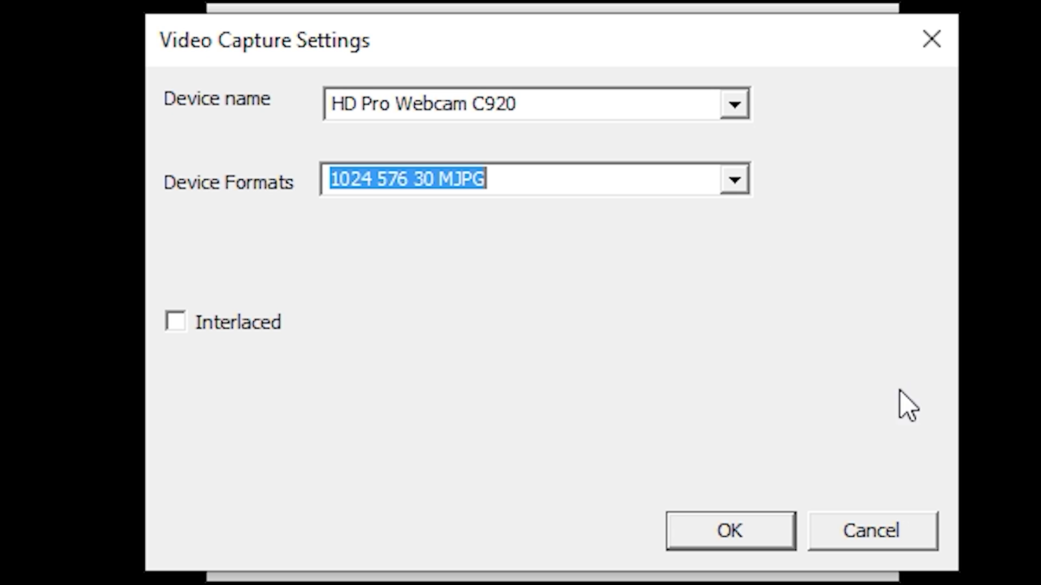
click(892, 527)
Step: Set the live audio capture device to Analogue 1 + 2 (Focusrite Usb Audio) and accept the setting
click(304, 78)
mouse_move(365, 130)
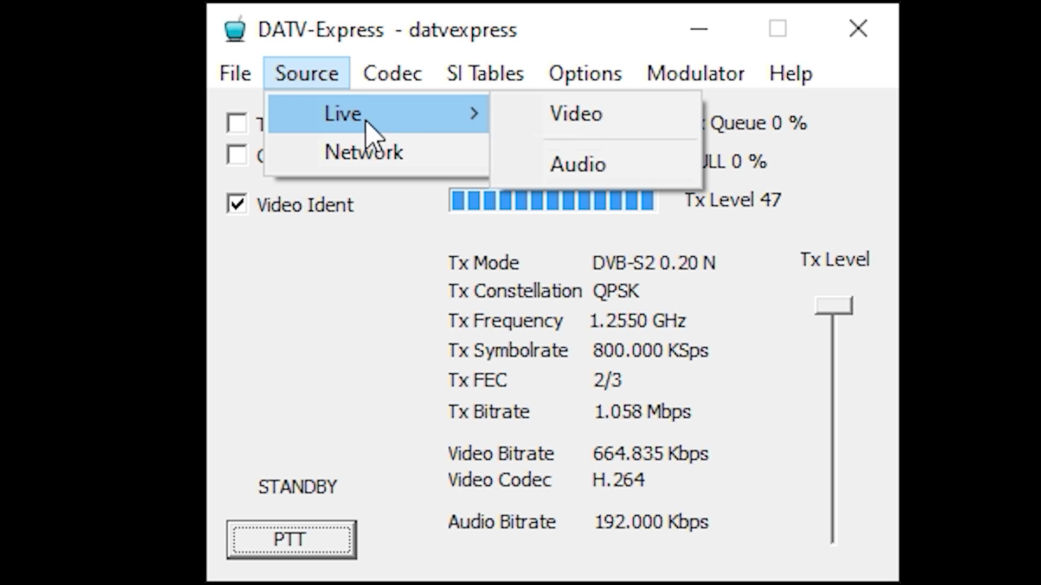
click(566, 167)
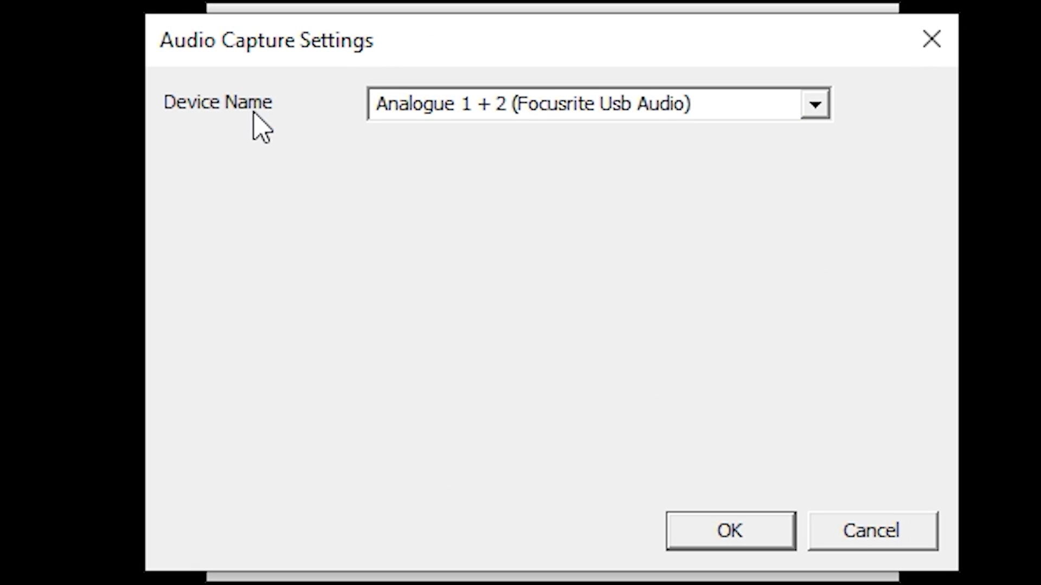
click(816, 108)
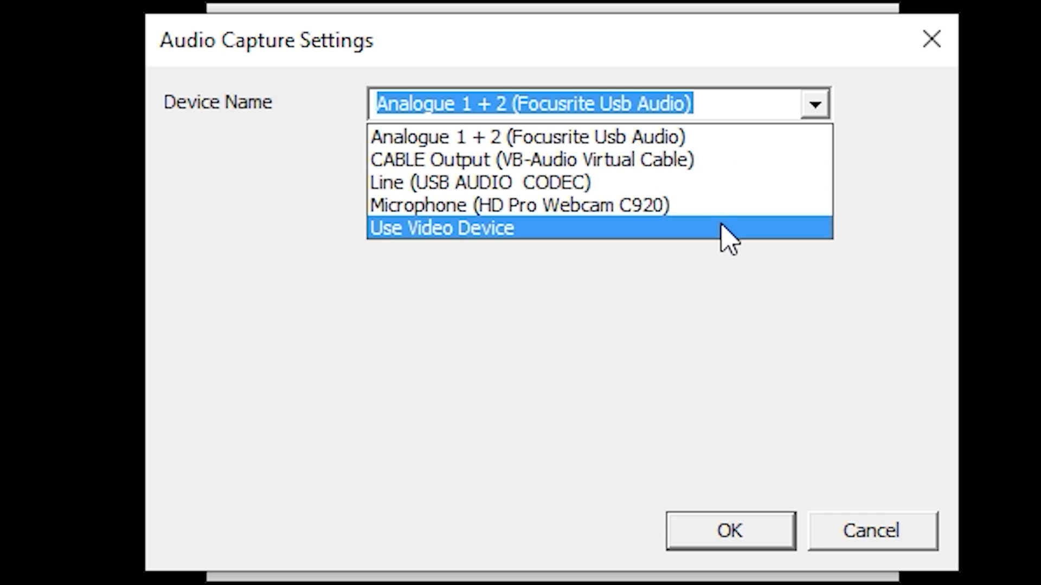
click(734, 140)
click(728, 116)
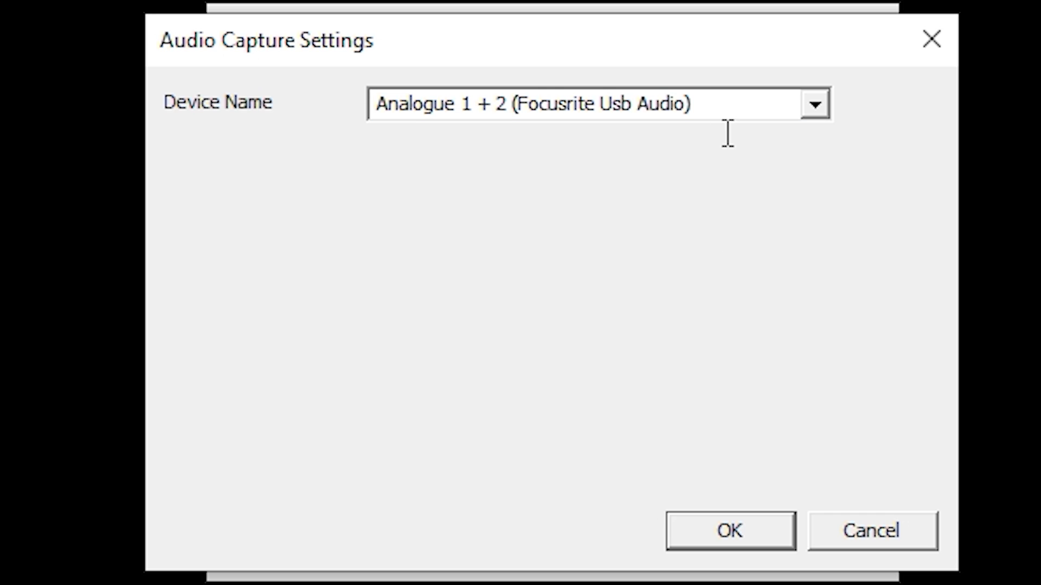
click(726, 534)
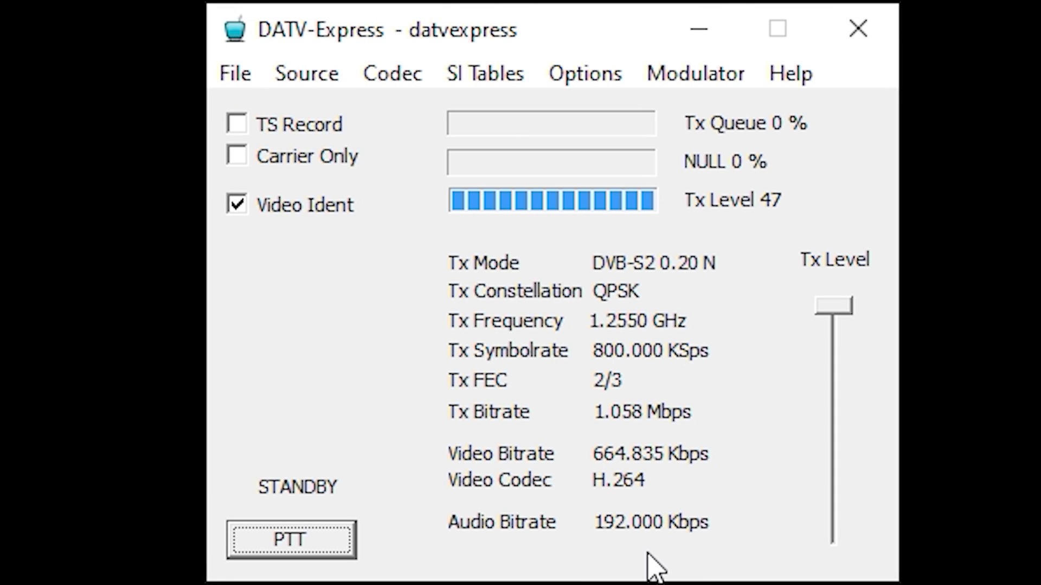
Step: Key the transmitter with PTT to put the DVB-S2 signal on air
click(274, 552)
click(271, 553)
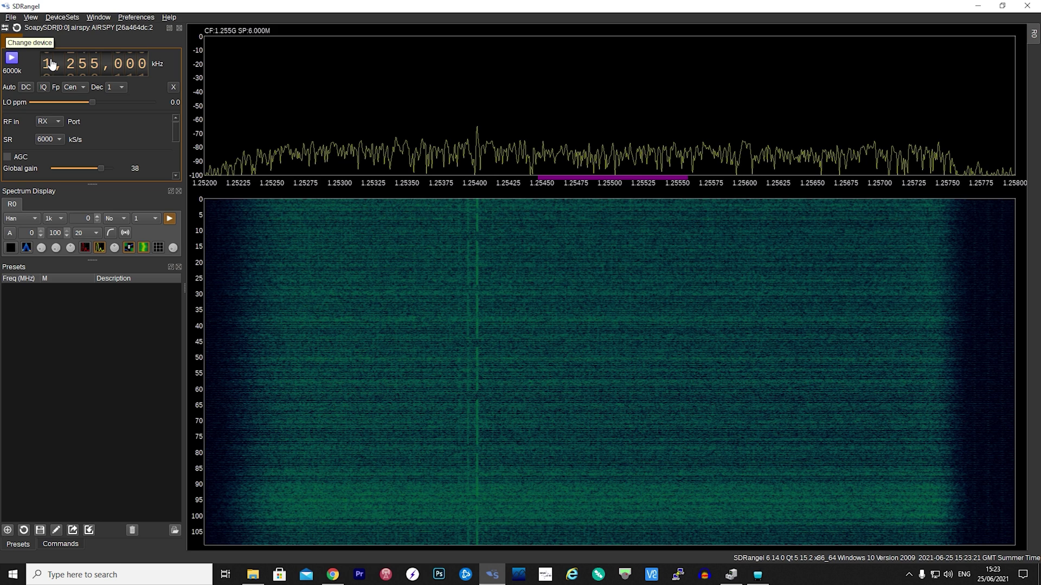
Step: In SDRangel, choose the SoapySDR airspy AIRSPY as the sampling device and start reception
click(6, 29)
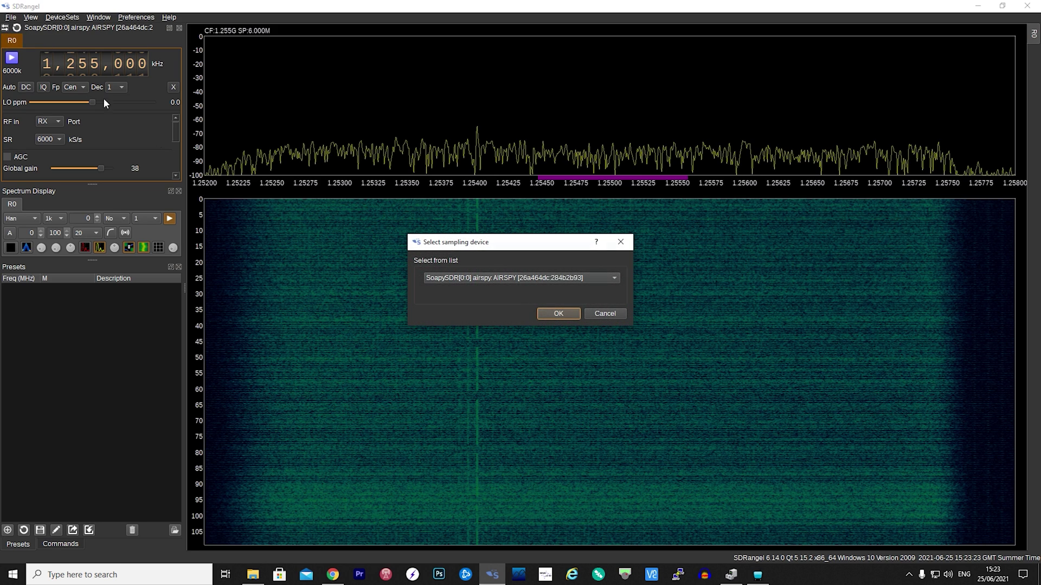
click(510, 277)
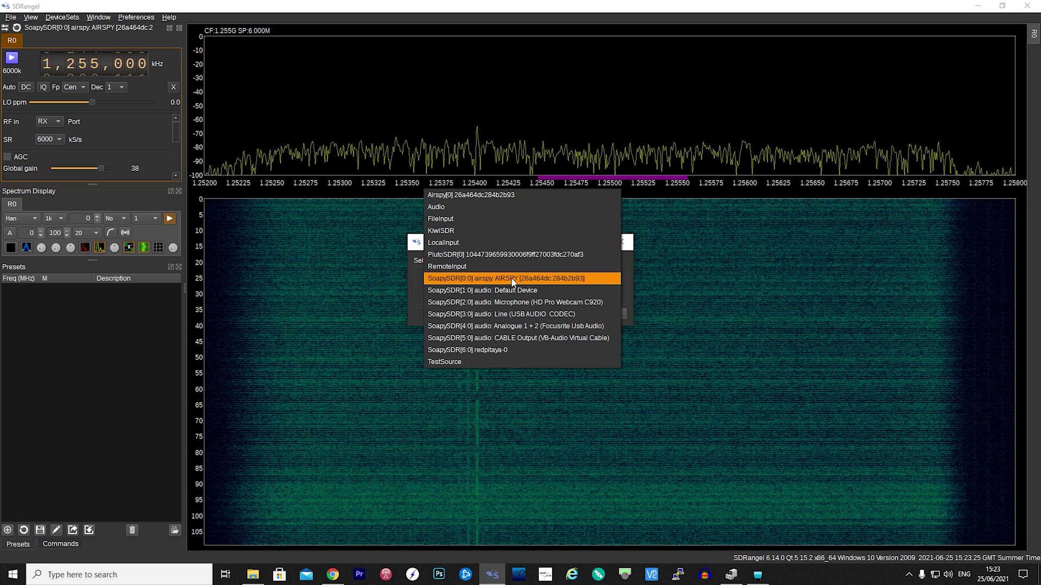
click(576, 280)
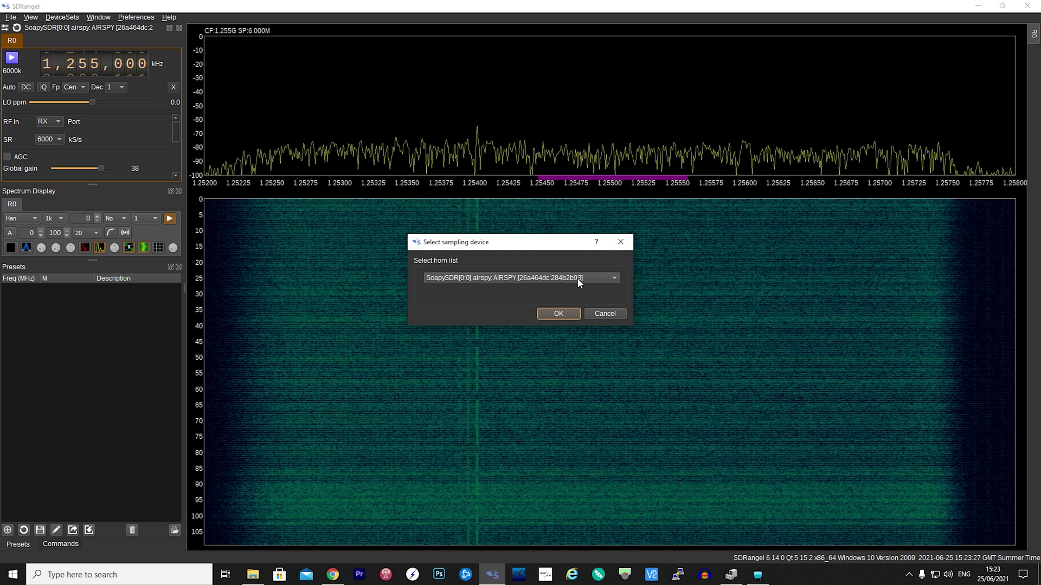
click(568, 310)
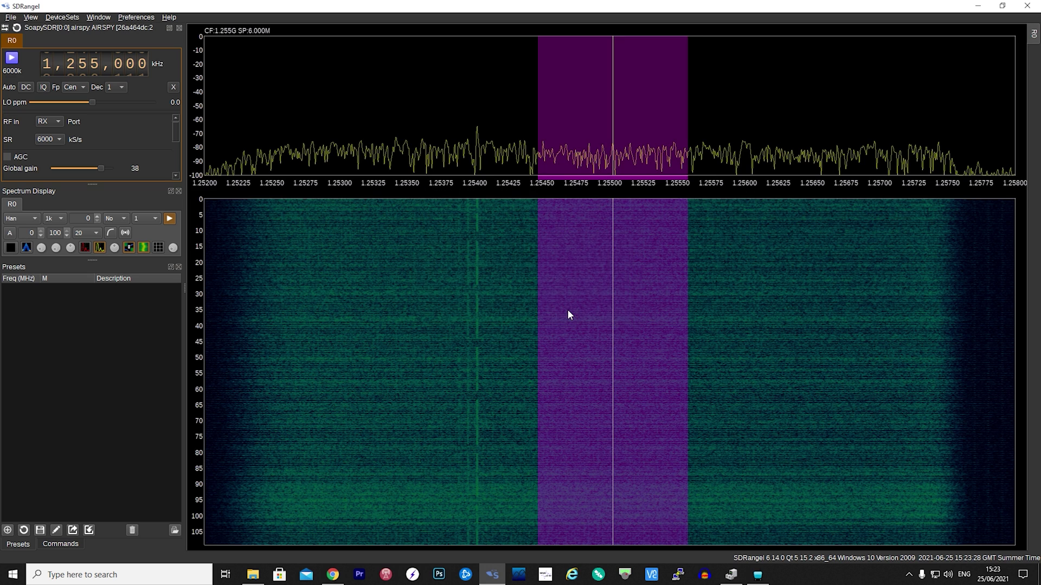
click(9, 59)
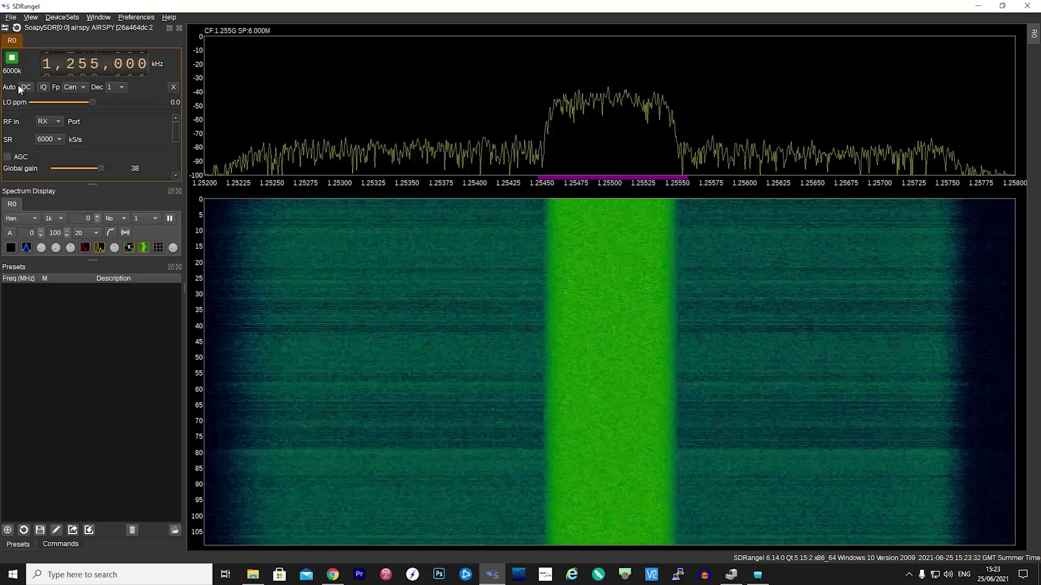
Step: Enlarge the sampling device settings to expose all Airspy gain controls, and add a DATV Demodulator channel to the receiver
drag(101, 187, 98, 287)
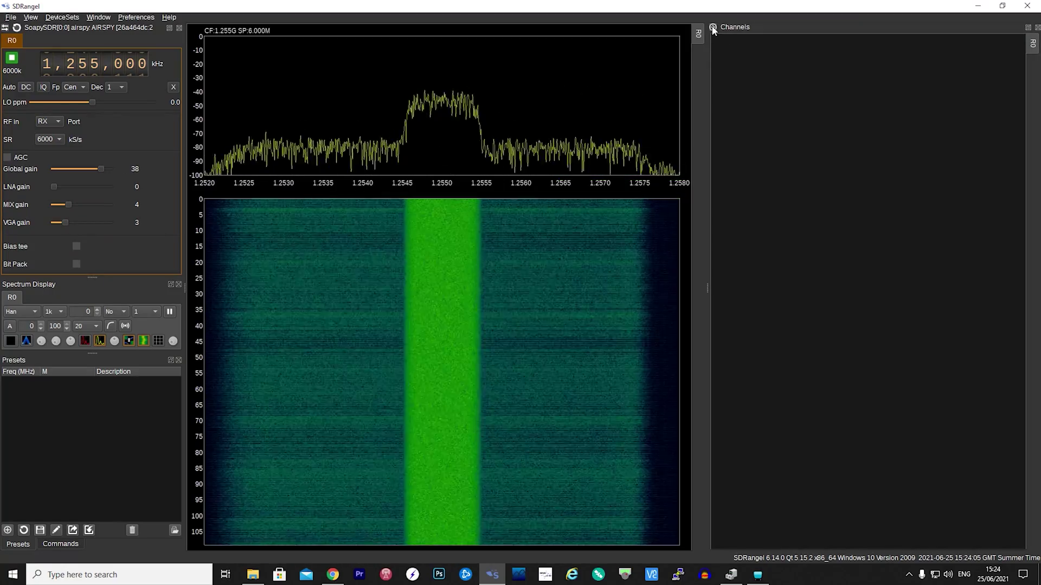
click(713, 26)
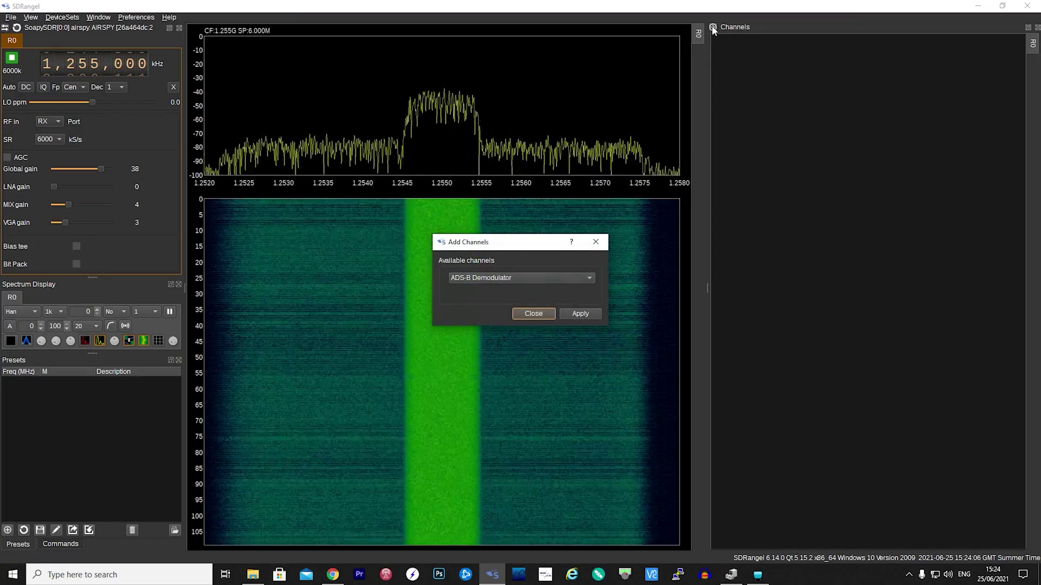
click(535, 278)
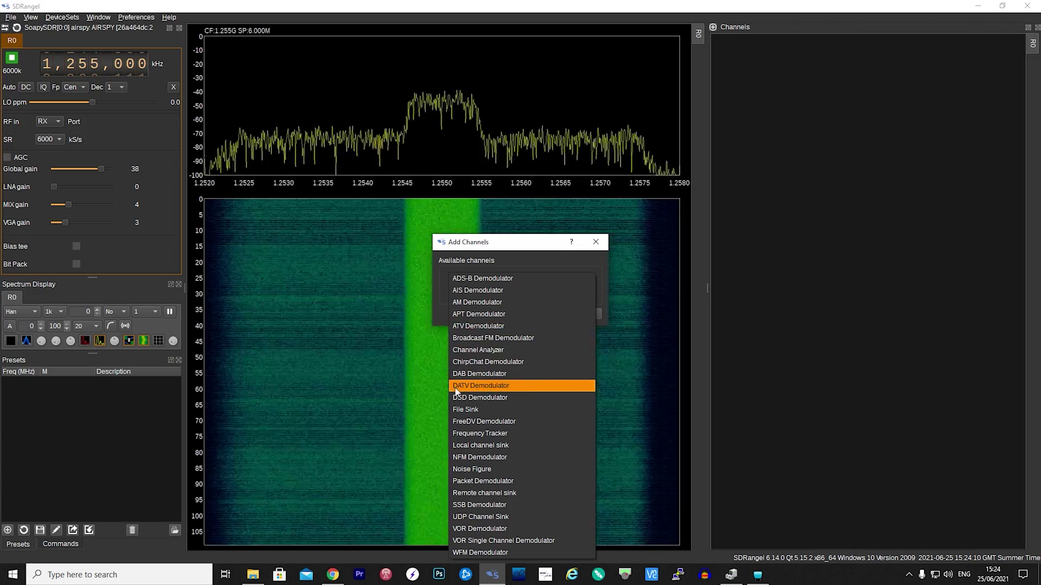
click(512, 386)
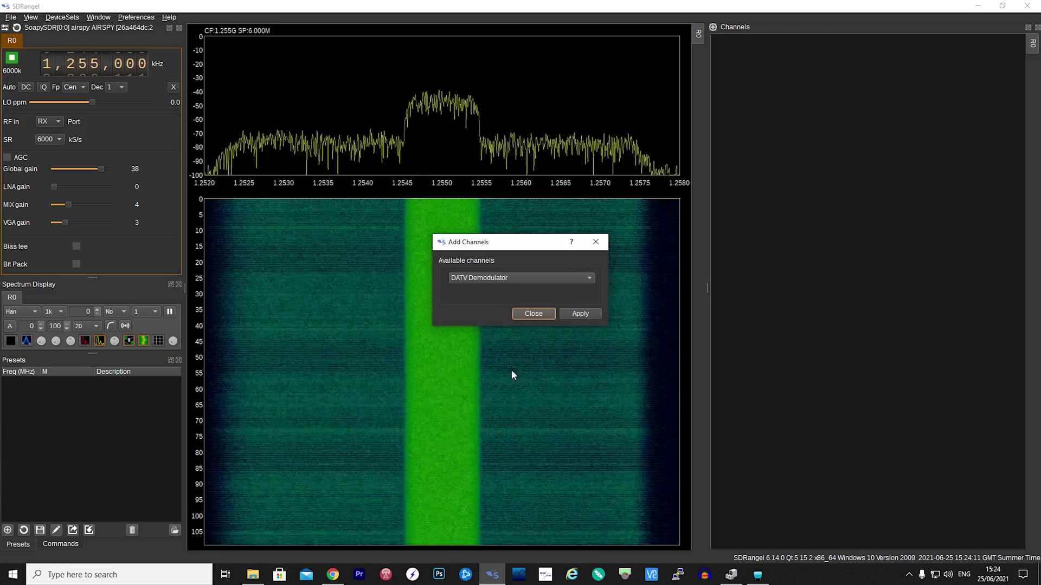
click(585, 318)
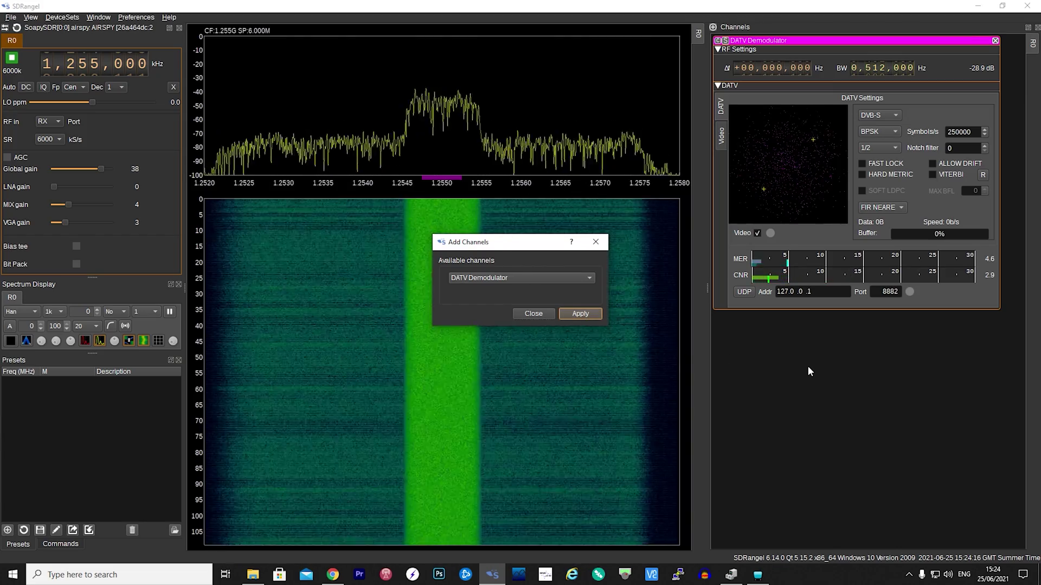
click(537, 314)
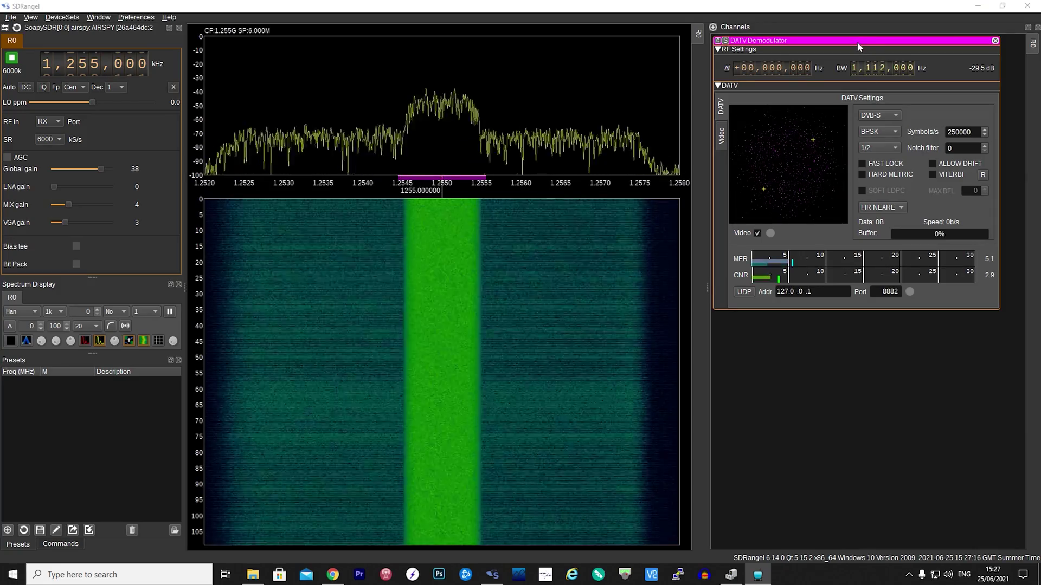
Step: Set the DATV demodulator's standard to DVB-S2 and its modulation to QPSK
click(883, 115)
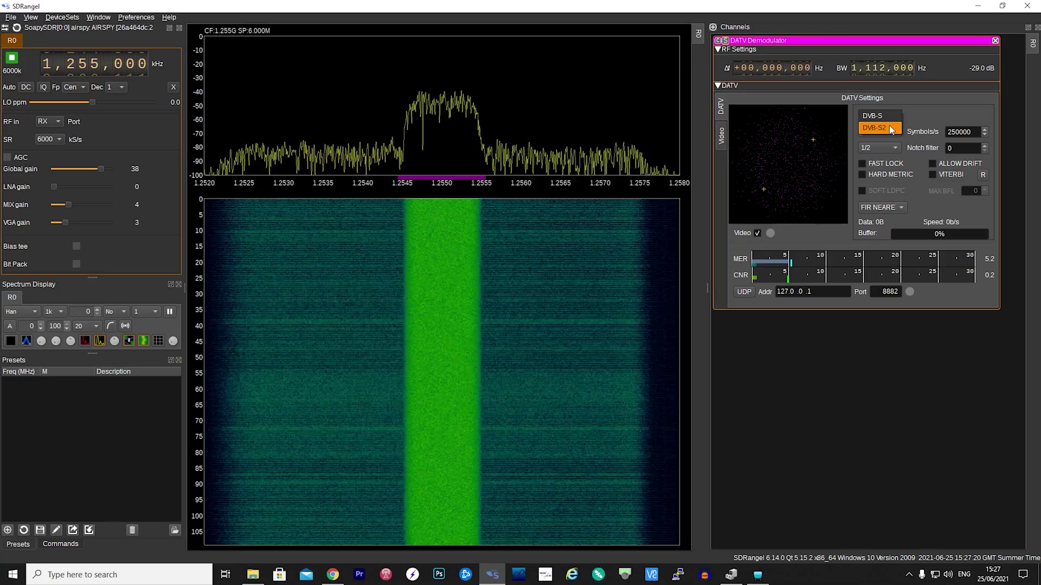
click(889, 127)
click(896, 132)
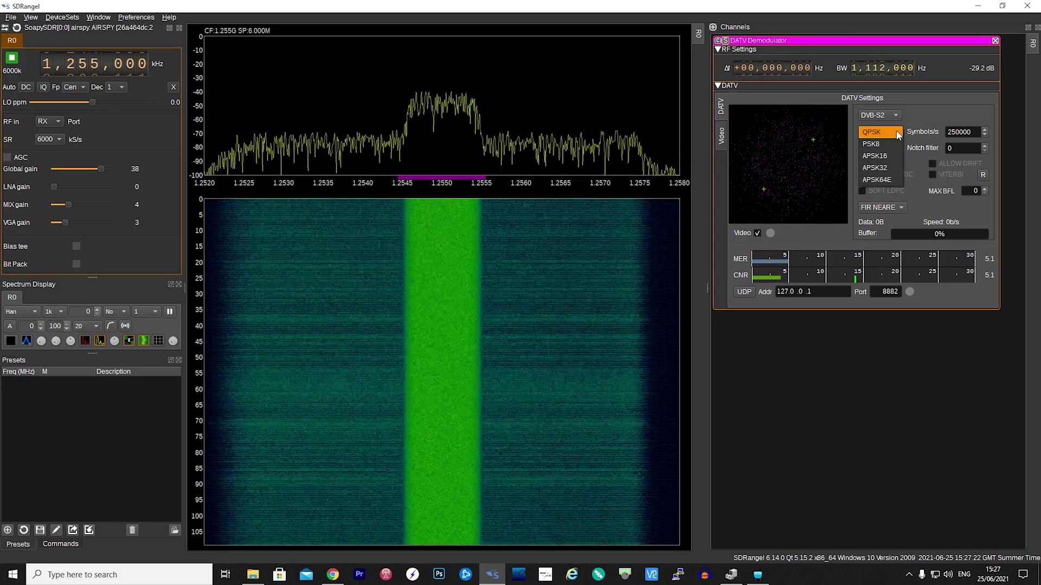
click(880, 131)
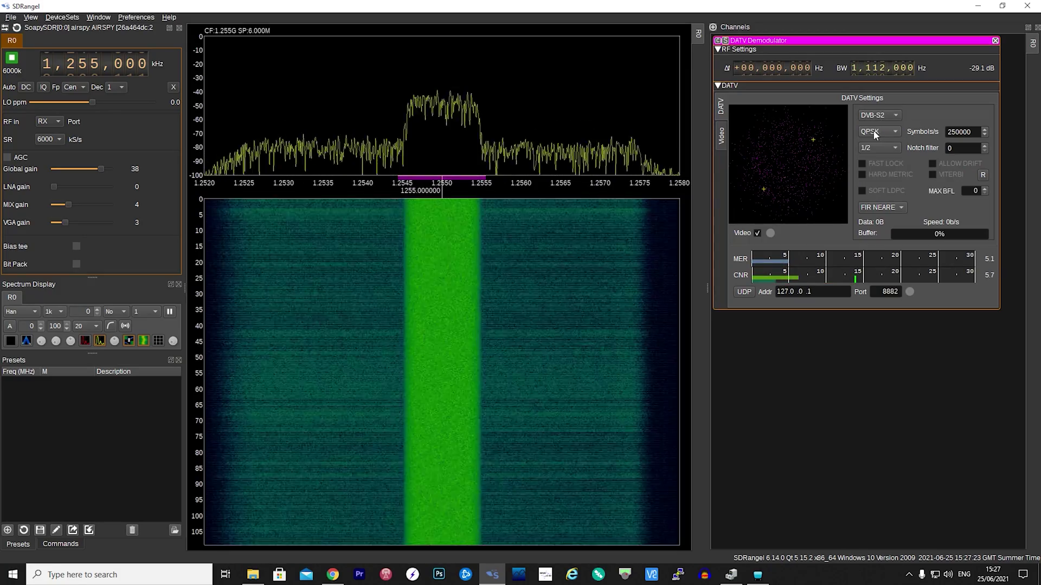
Step: Set the DATV demodulator's symbol rate to 800000 symbols/s and check its code rate selection
click(961, 134)
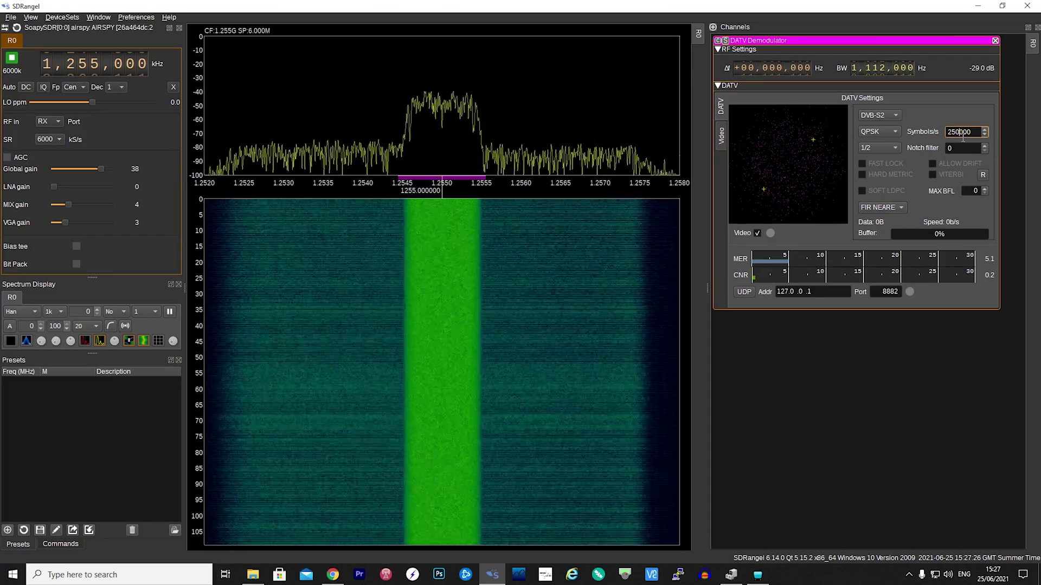
drag(957, 133, 938, 134)
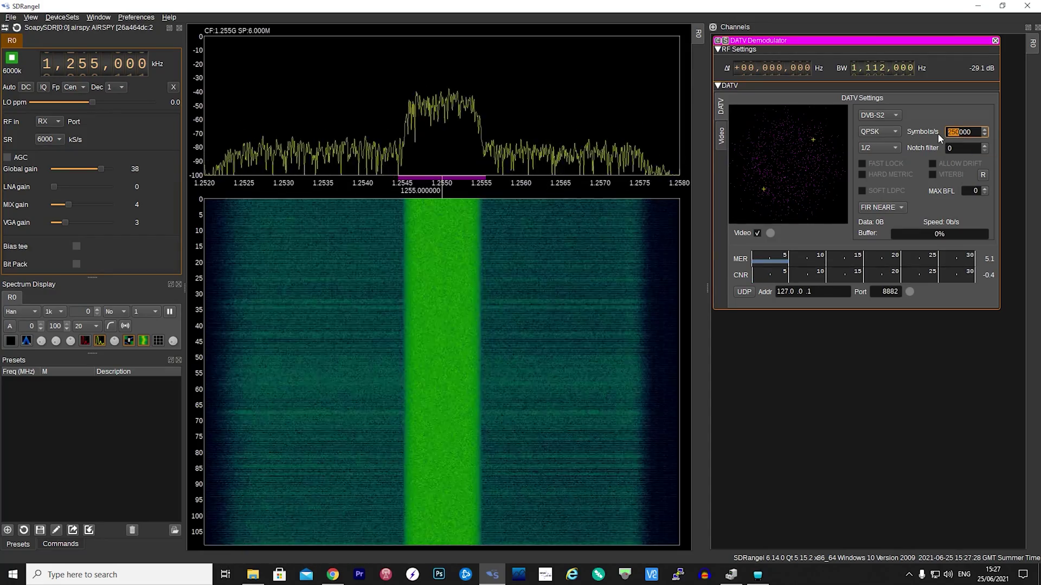
text(800)
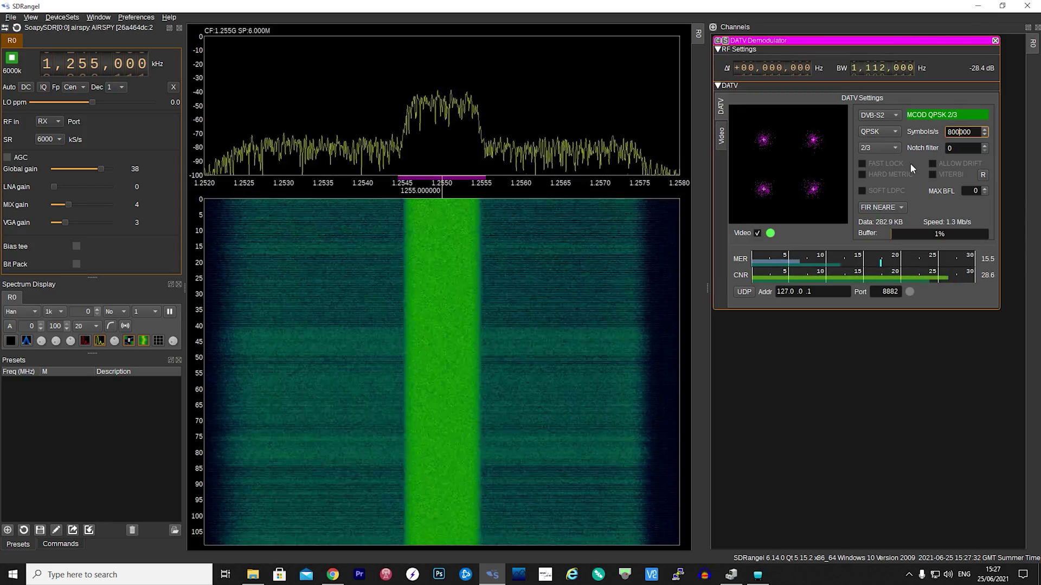
click(878, 148)
click(876, 147)
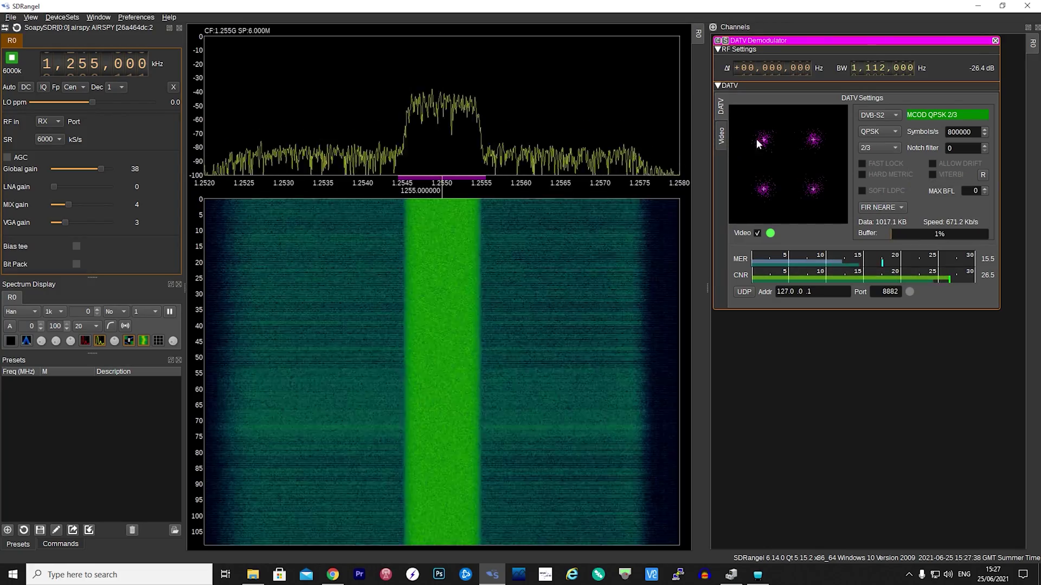
Step: Display the demodulator's decoded video stream and raise its audio volume to 79
click(720, 138)
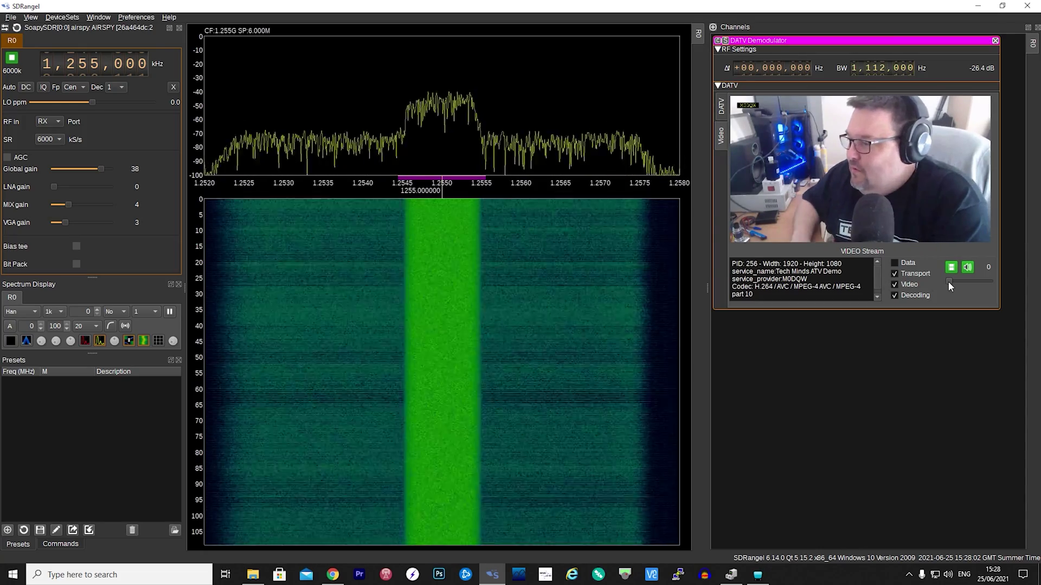
drag(949, 281, 976, 279)
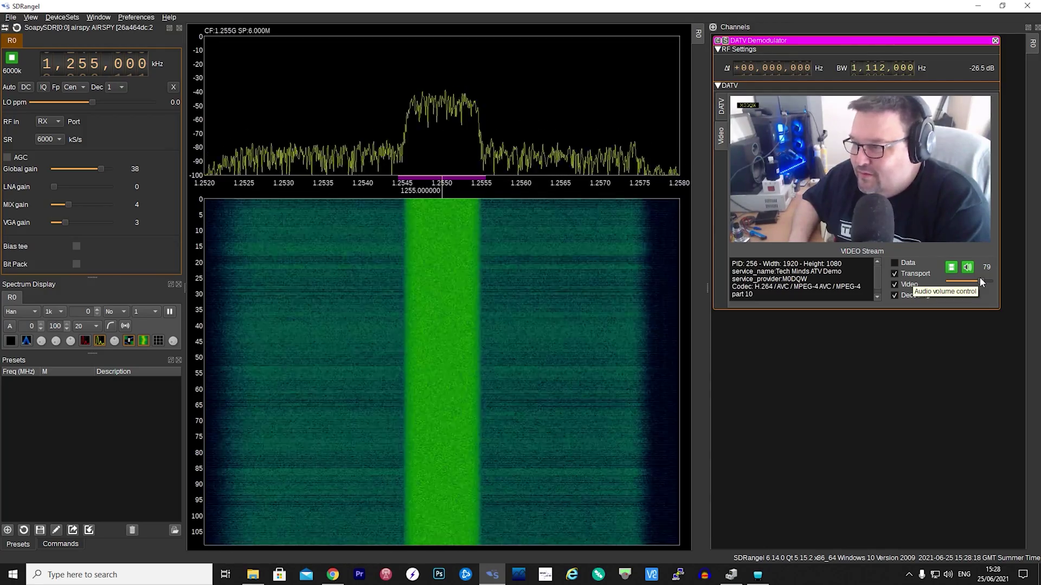
key(alt+Tab)
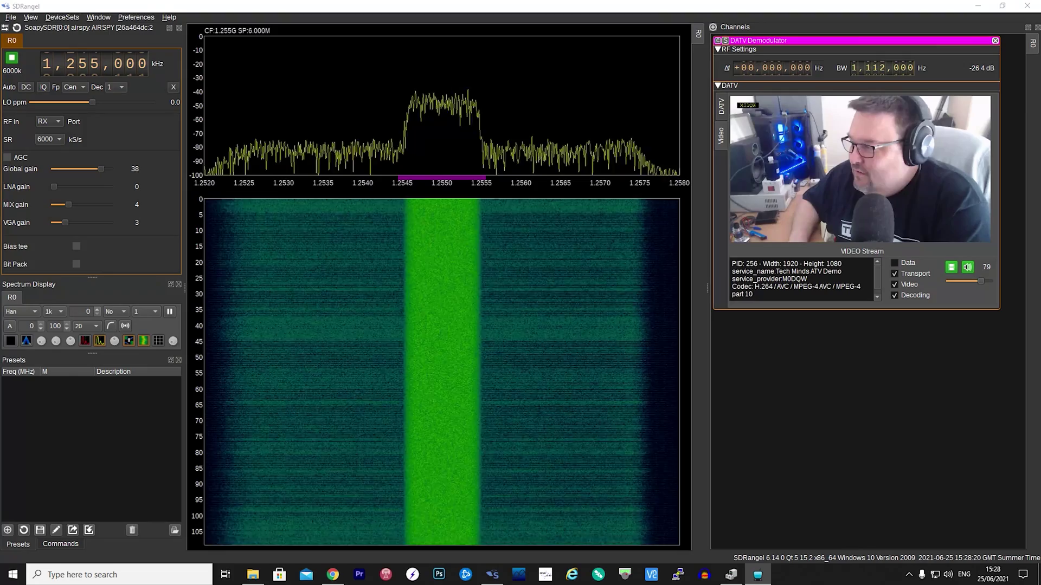